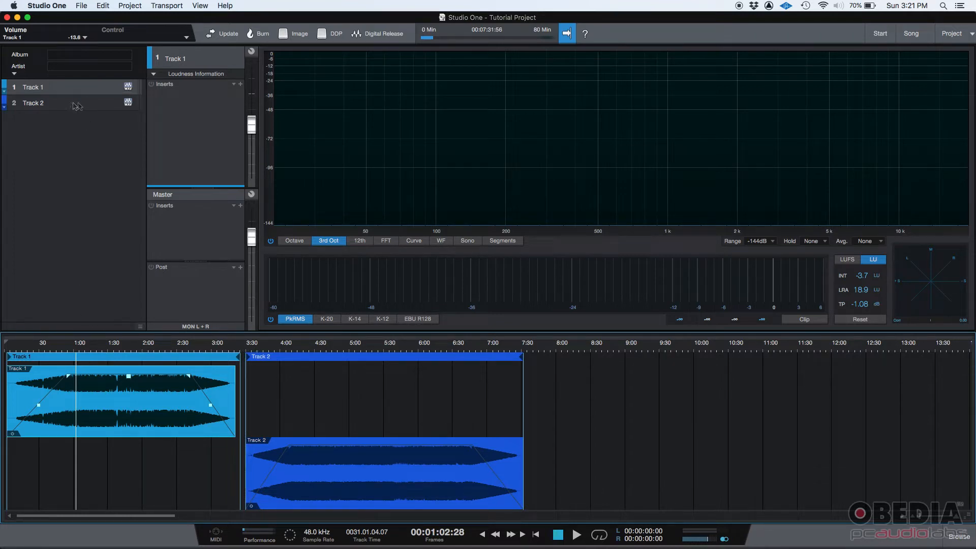
- Switch between Track 1 and Track 2 to compare their channel settings, ending on Track 1
left_click(31, 105)
left_click(35, 88)
left_click(33, 103)
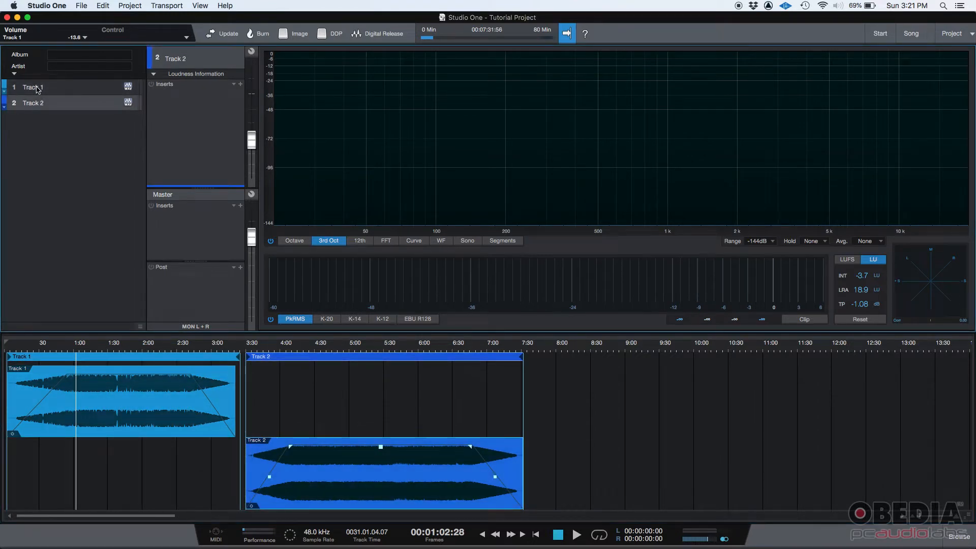
left_click(37, 88)
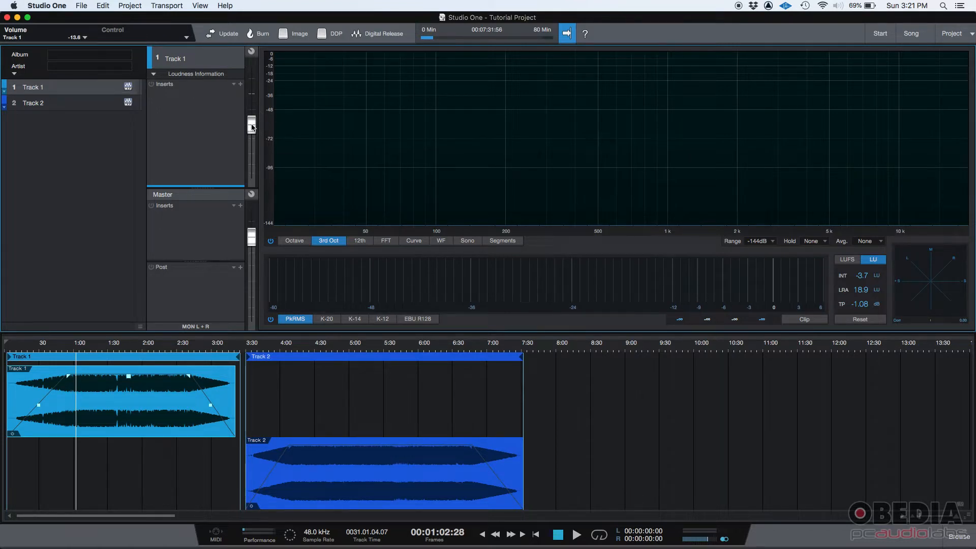
- Add the PreSonus Pro EQ to Track 1's inserts and move its window clear of the track controls
mouse_move(252, 127)
left_click(241, 86)
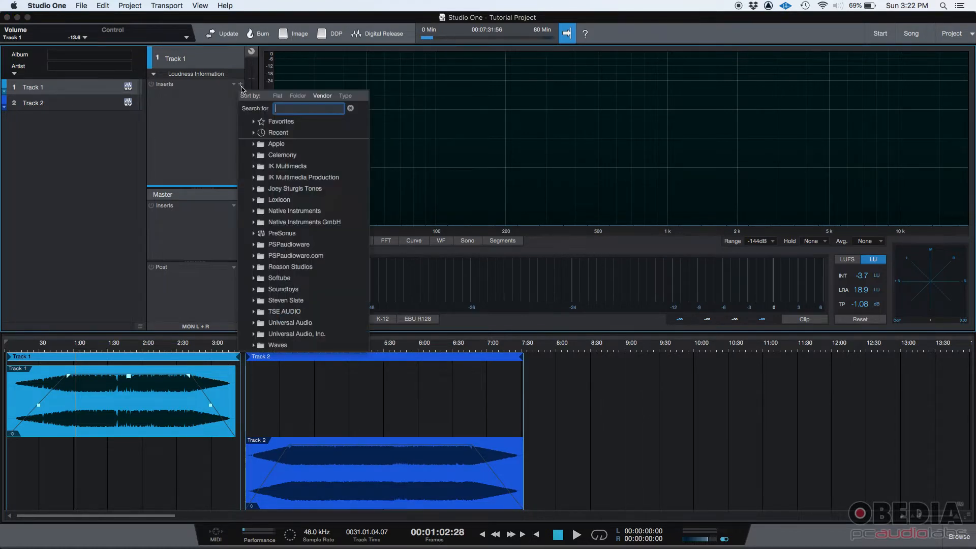
left_click(280, 233)
scroll(301, 322, "down", 1)
scroll(301, 322, "down", 10)
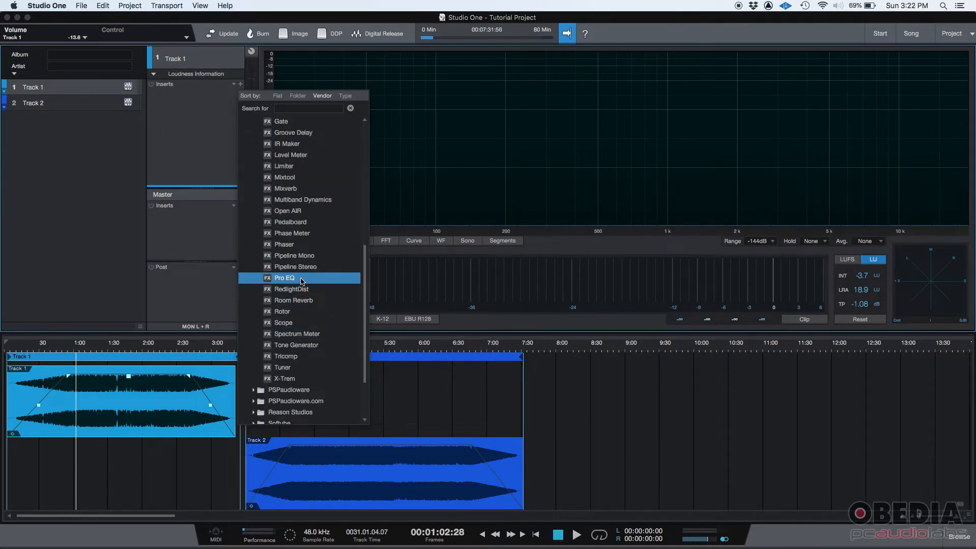
left_click(302, 279)
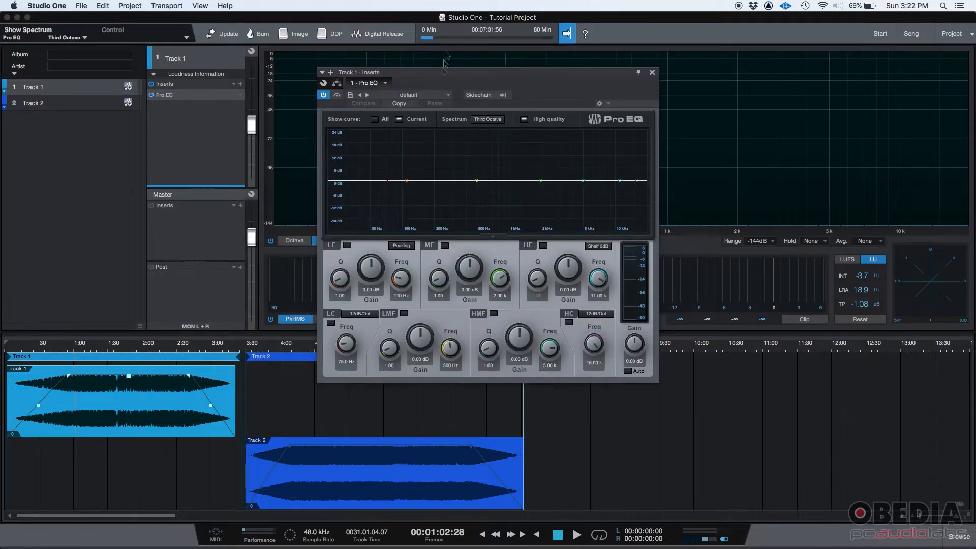
left_click_drag(450, 75, 682, 86)
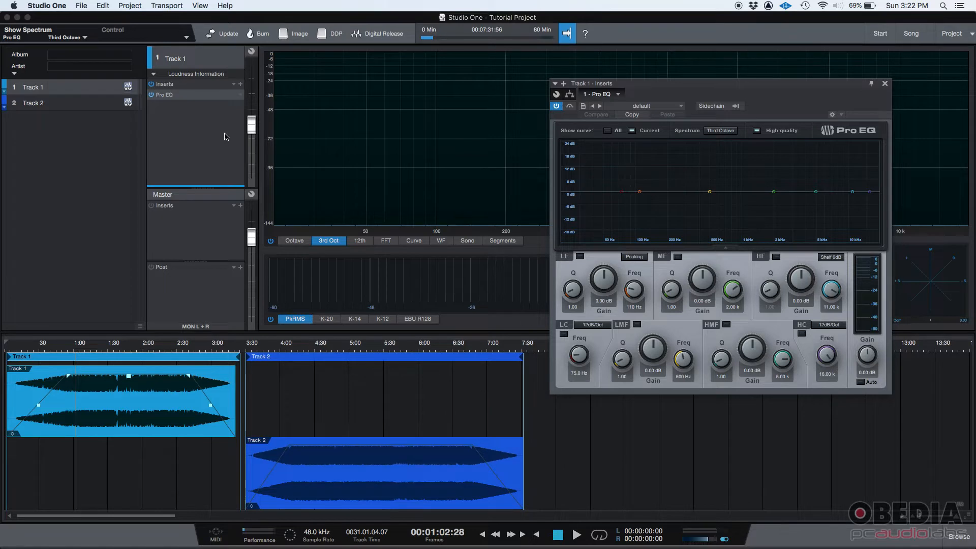
- Toggle the Pro EQ insert on Track 1 off and on several times, leaving it active
left_click(152, 95)
left_click(152, 95)
left_click(152, 96)
left_click(151, 95)
left_click(152, 95)
left_click(152, 96)
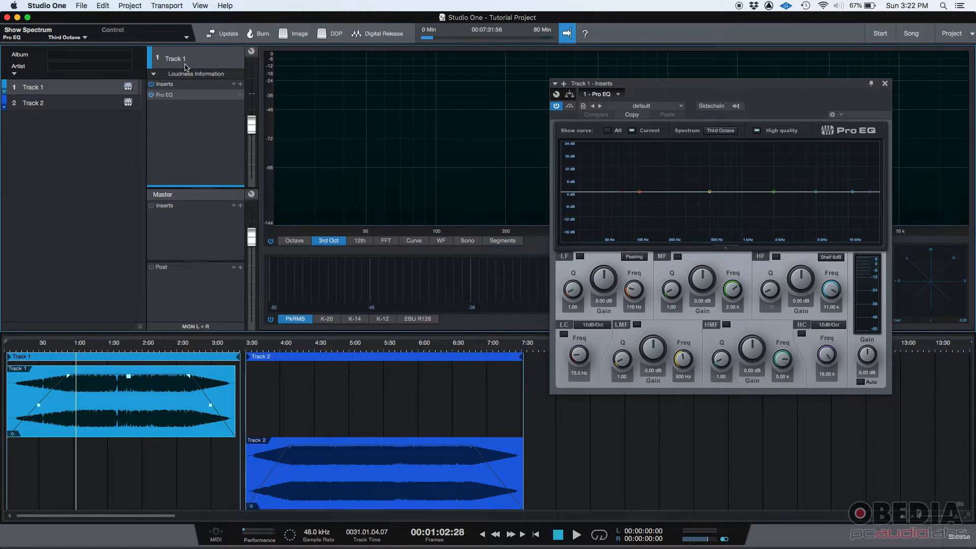
- View Track 2's insert rack for comparison, and return to Track 1
left_click(39, 107)
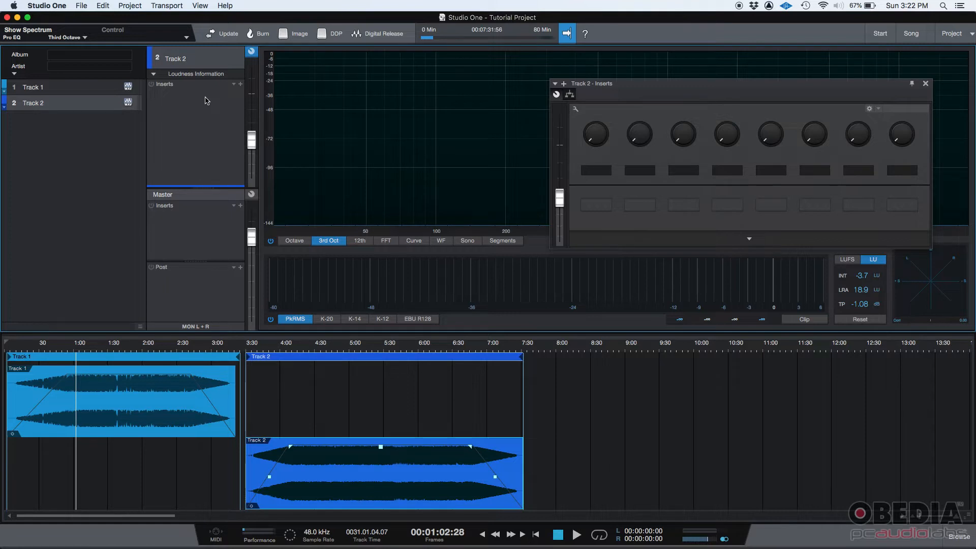
left_click(60, 89)
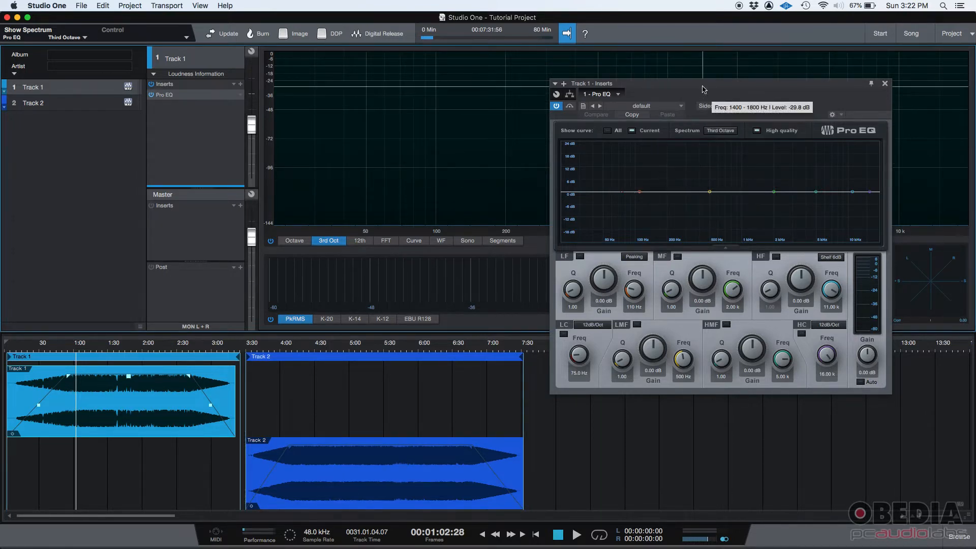
- Shape Track 1's Pro EQ during playback: HF about 10.8 dB at 3.87 kHz, LF 7.76 dB, LMF -4.47 dB at 612 Hz
left_click_drag(699, 84, 721, 137)
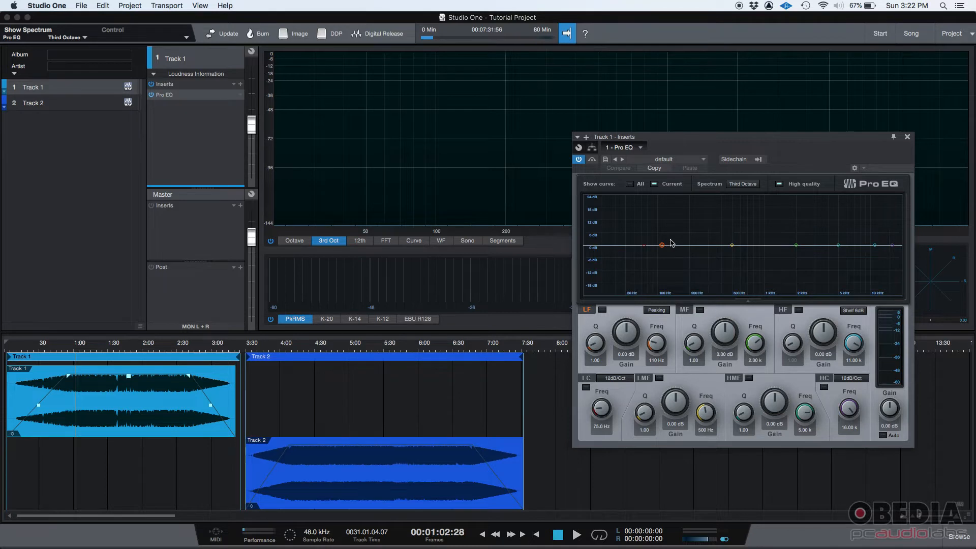
key("space")
left_click_drag(880, 247, 827, 223)
mouse_move(662, 246)
left_mouse_down()
mouse_move(660, 219)
mouse_move(655, 229)
left_mouse_up()
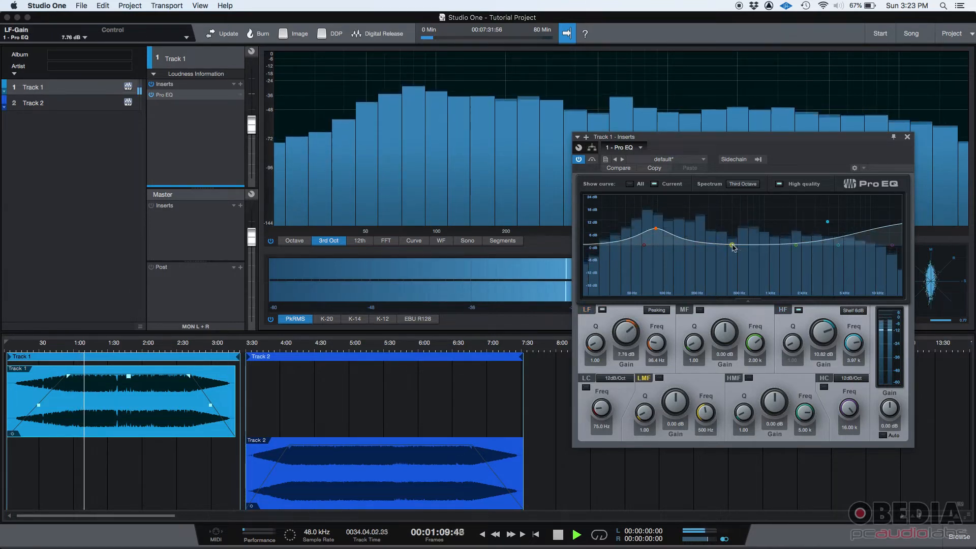
left_click_drag(733, 248, 741, 254)
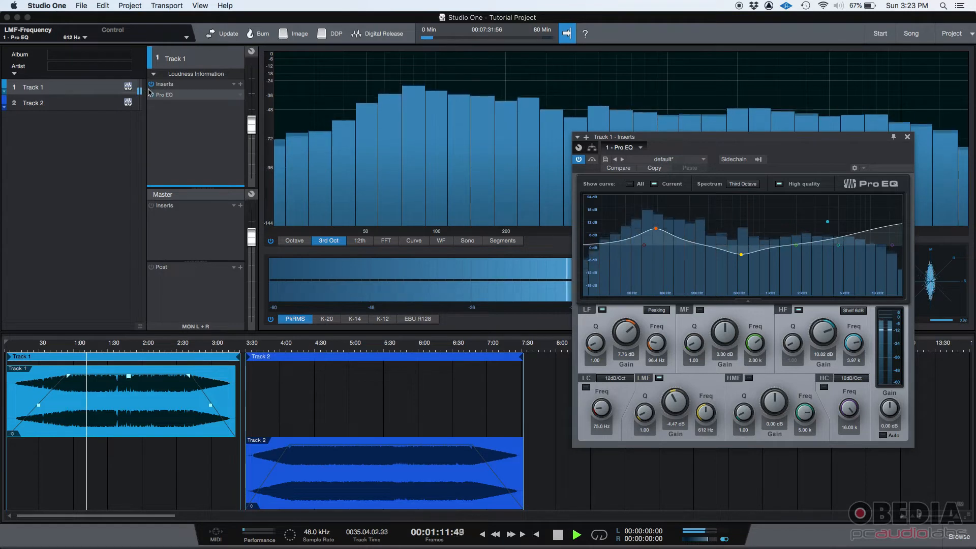
key("space")
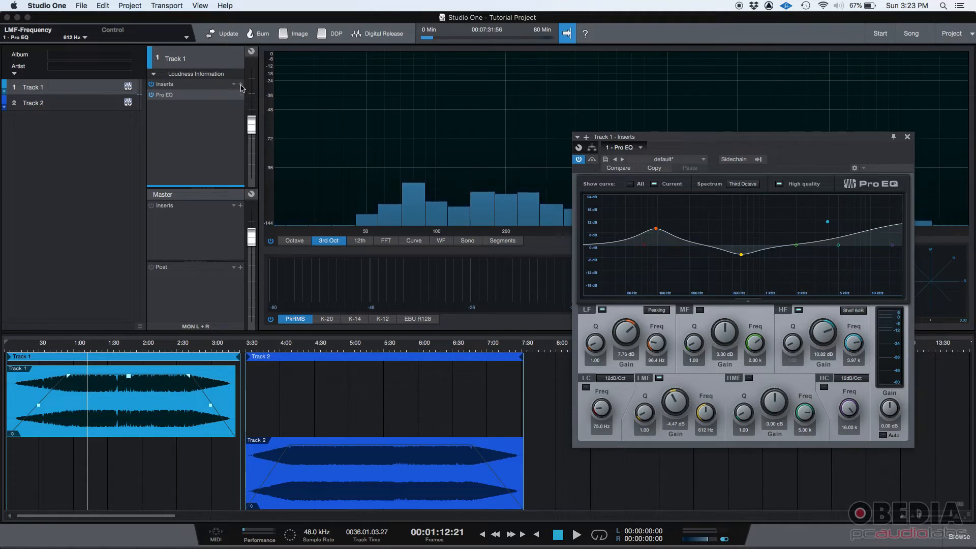
- Add the PreSonus Compressor after the Pro EQ on Track 1, reposition its window and play briefly
left_click(240, 85)
left_click(292, 333)
scroll(306, 341, "down", 1)
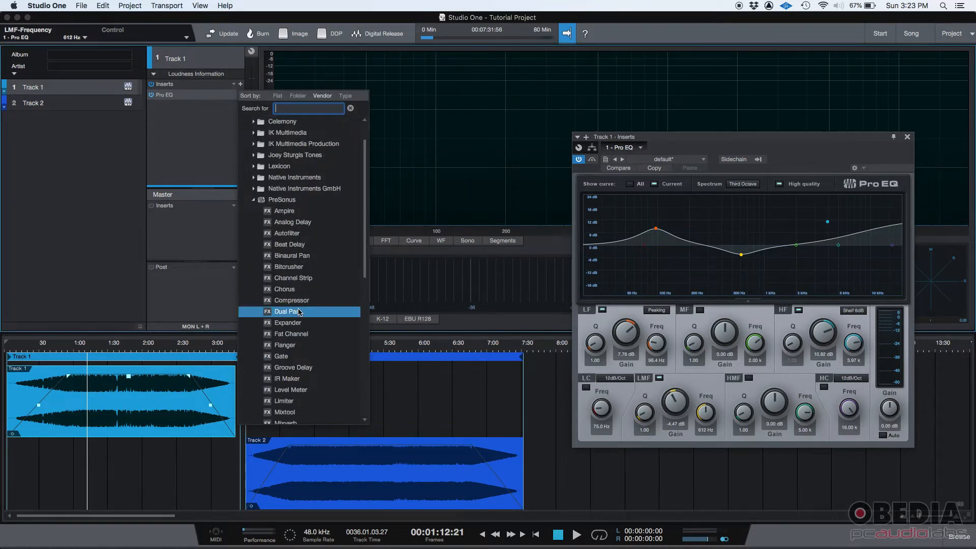
double_click(291, 300)
left_click_drag(781, 138, 674, 91)
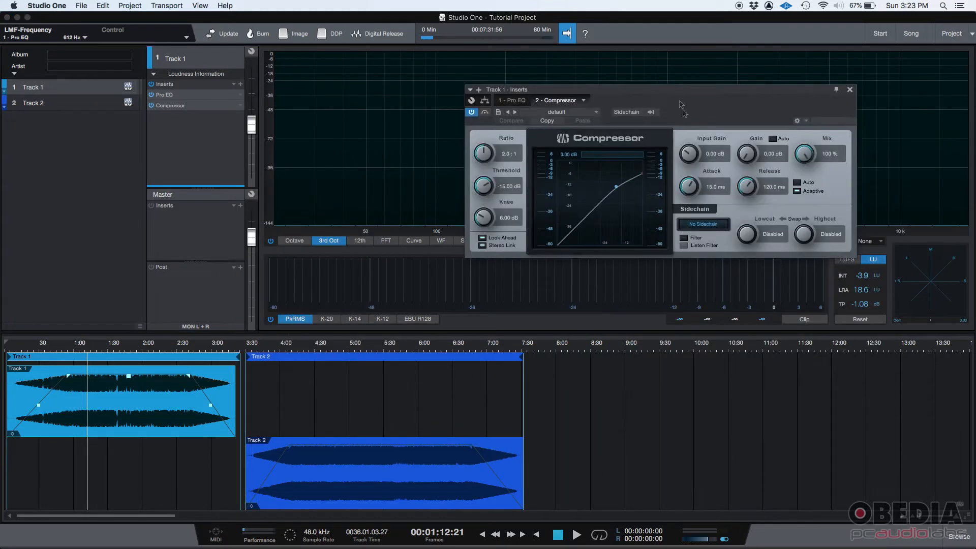
key("space")
key("space")
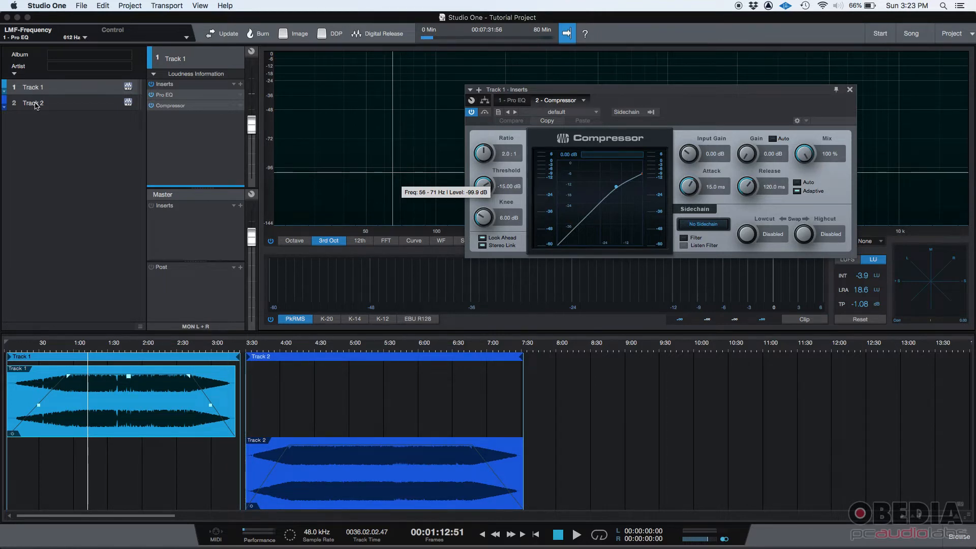
- Select Track 2, close its empty inserts window and add the PreSonus Pro EQ to its inserts
left_click(42, 105)
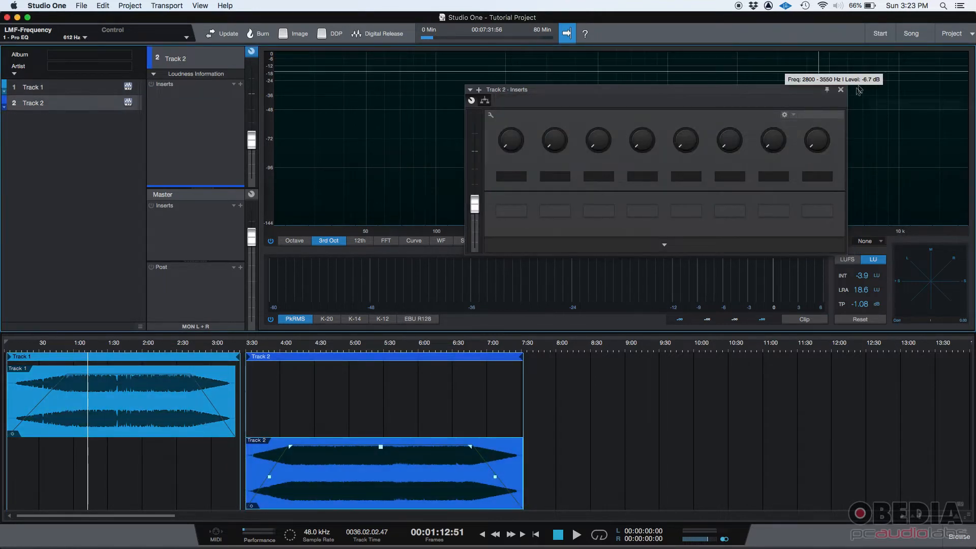
left_click(841, 90)
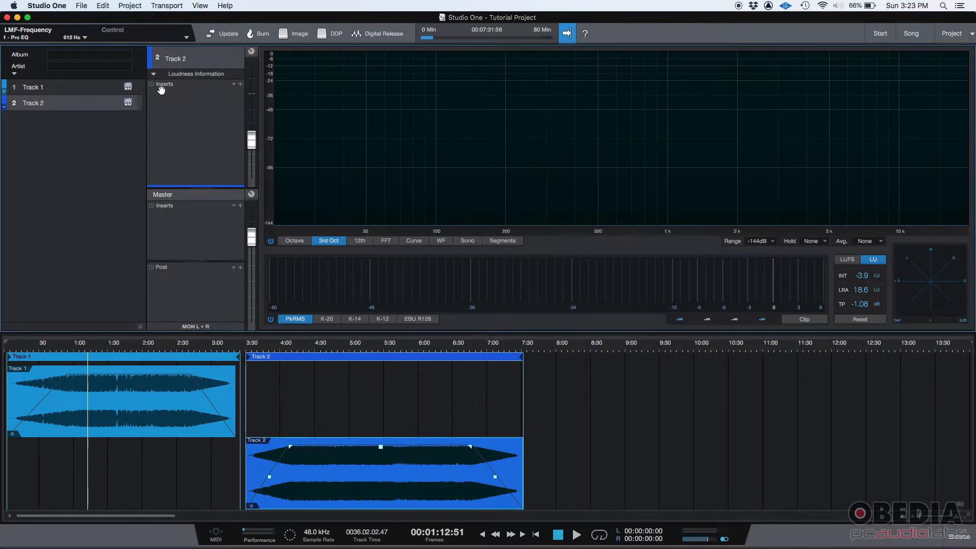
left_click(241, 84)
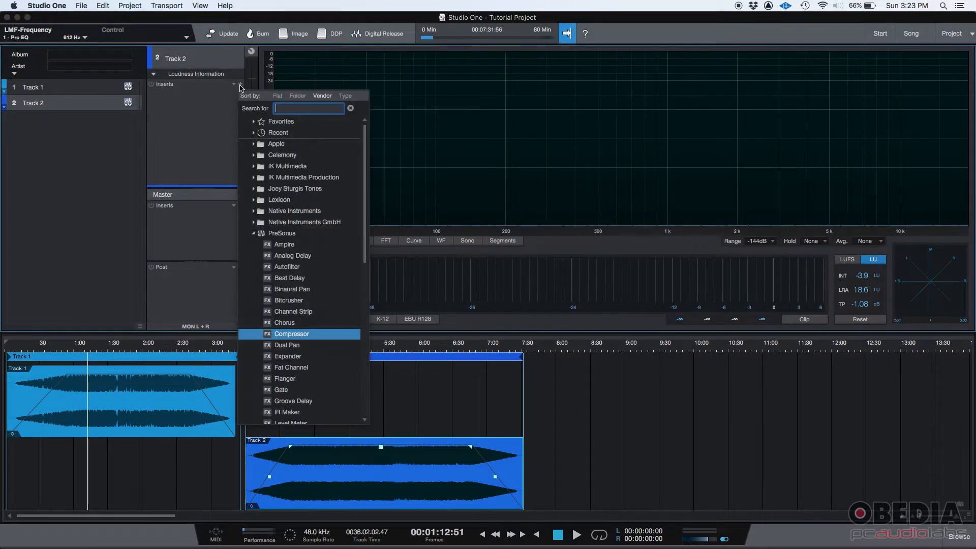
scroll(291, 383, "down", 6)
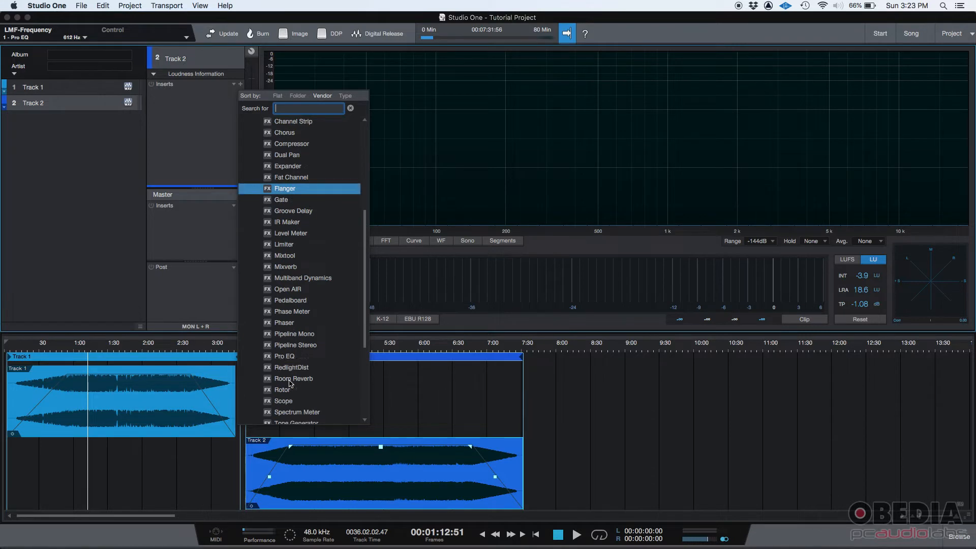
left_click(305, 356)
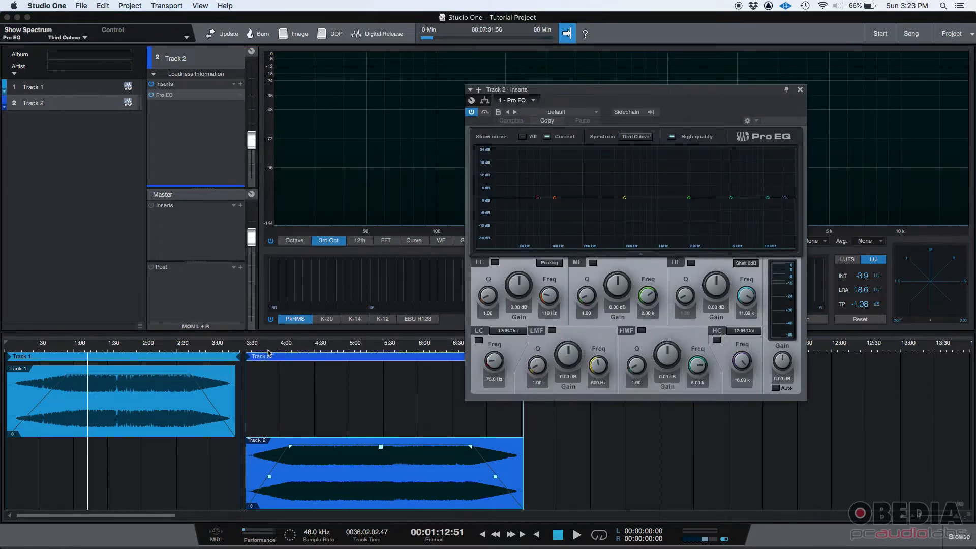
- Play Track 2 from about 4:33 and shape its Pro EQ: HF 11.29 dB at 3.22 kHz, LF 8.24 dB, LMF about -4.8 dB at 599 Hz
left_click(338, 349)
left_click(319, 351)
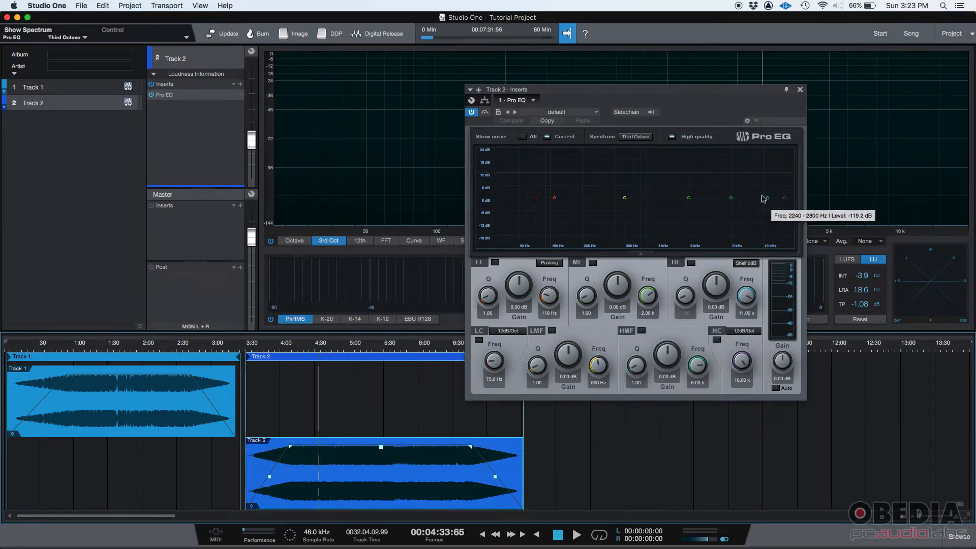
key("space")
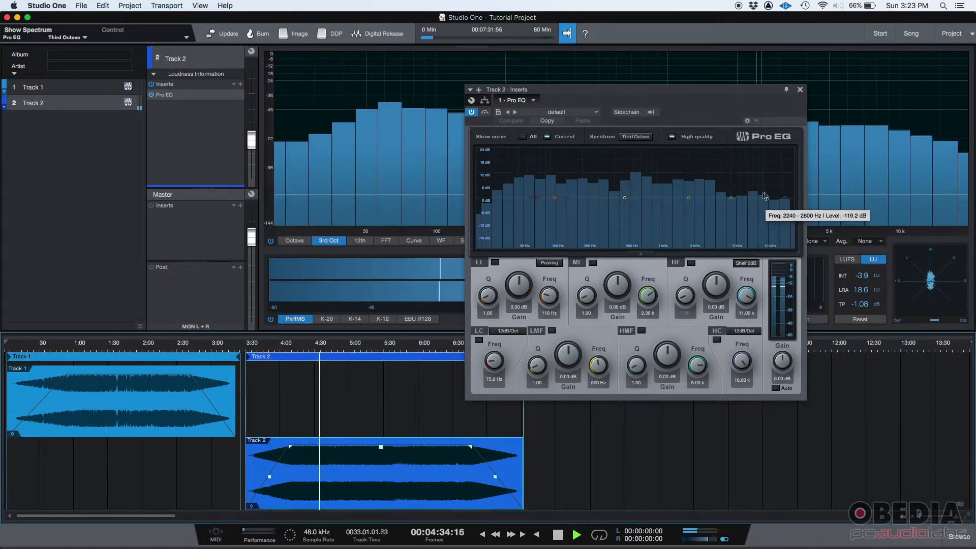
left_click_drag(768, 198, 711, 173)
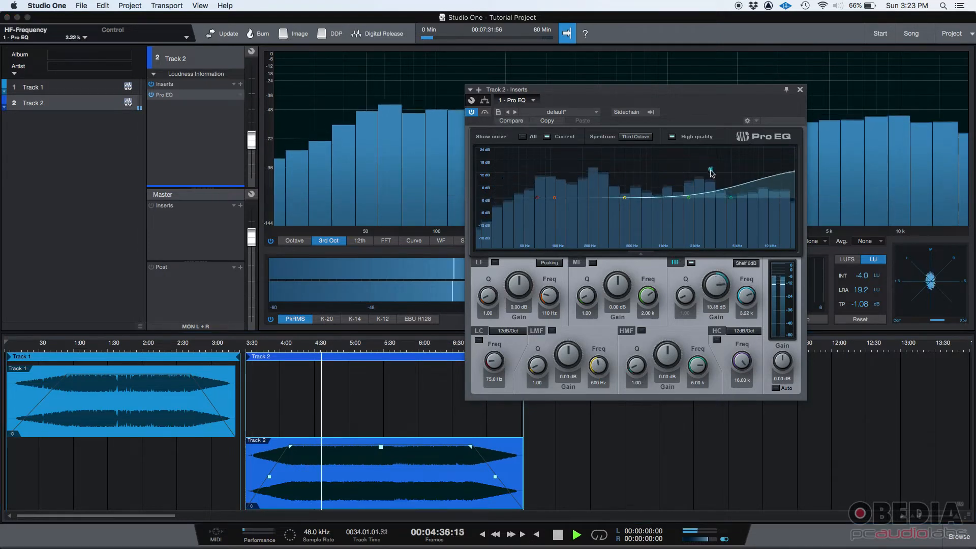
left_click_drag(553, 200, 548, 179)
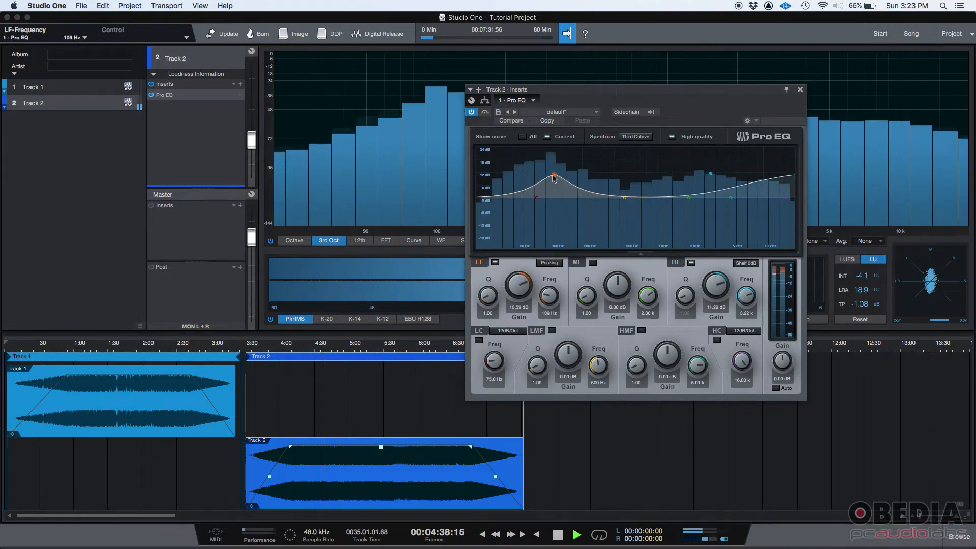
left_click_drag(624, 200, 632, 208)
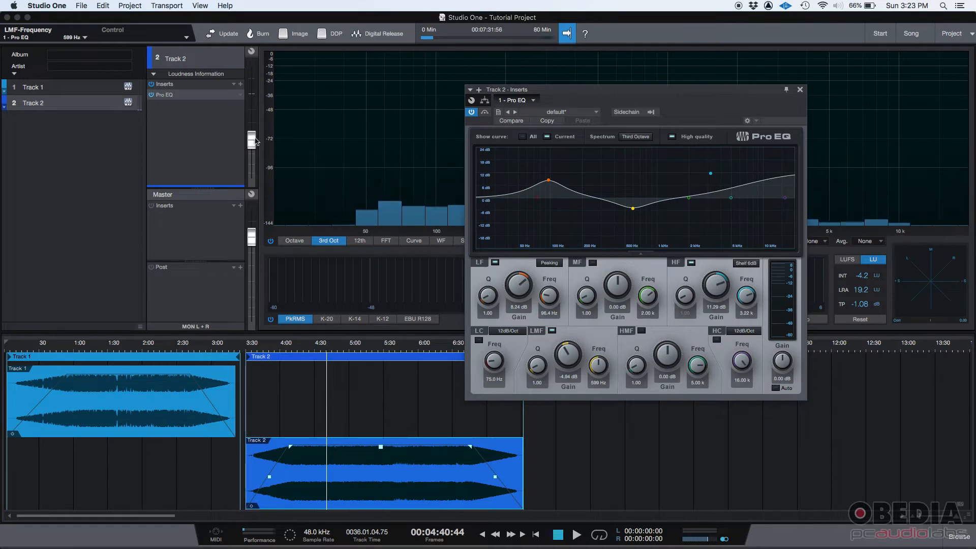
- Return to Track 1 to view its inserts and volume fader, and close the Compressor window
left_click(37, 90)
mouse_move(254, 128)
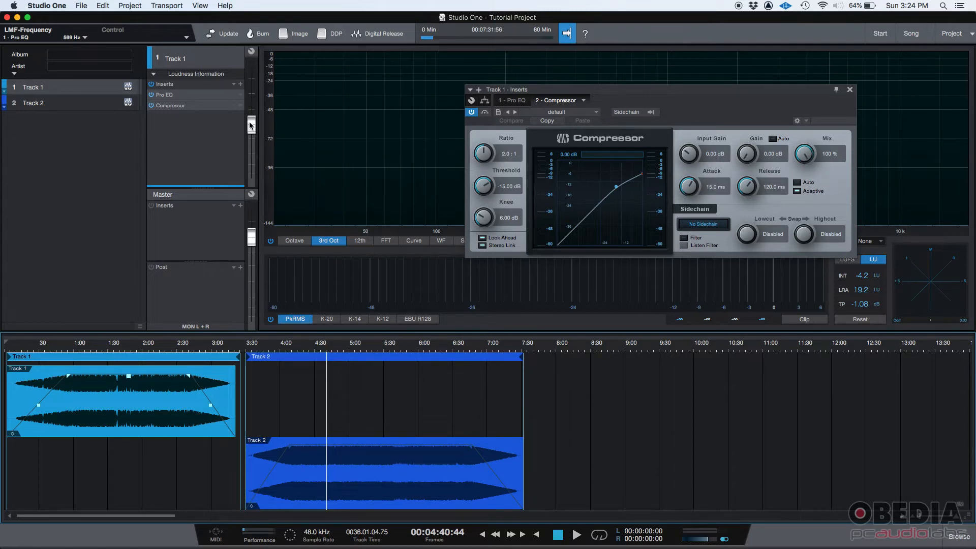
left_click(849, 90)
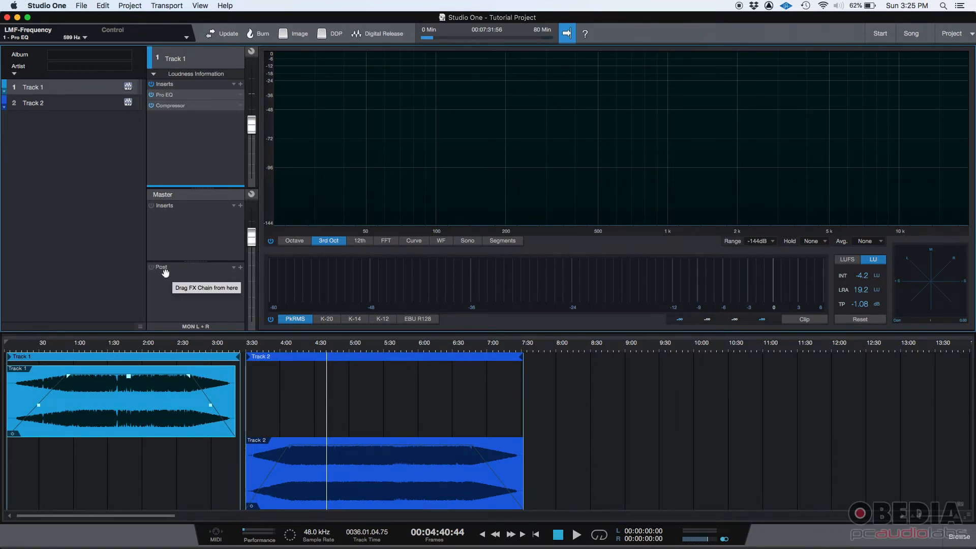
- Add the PreSonus Pro EQ to the Master section's inserts
left_click(240, 207)
scroll(302, 414, "down", 8)
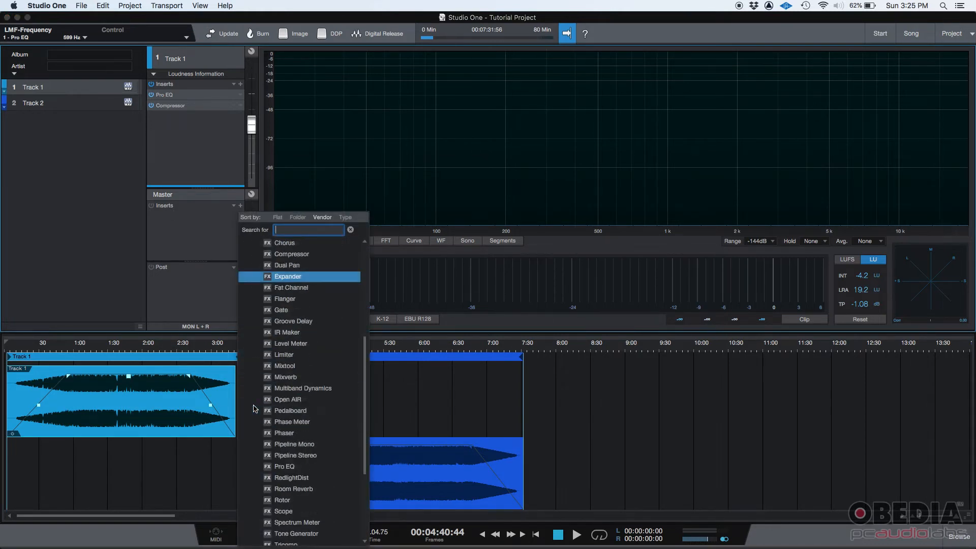
left_click(285, 411)
- Boost the Master Pro EQ's HF band about 7.3 dB at 7.94 kHz and LF band about 5.7 dB at 114 Hz while playing
left_click_drag(785, 198, 752, 181)
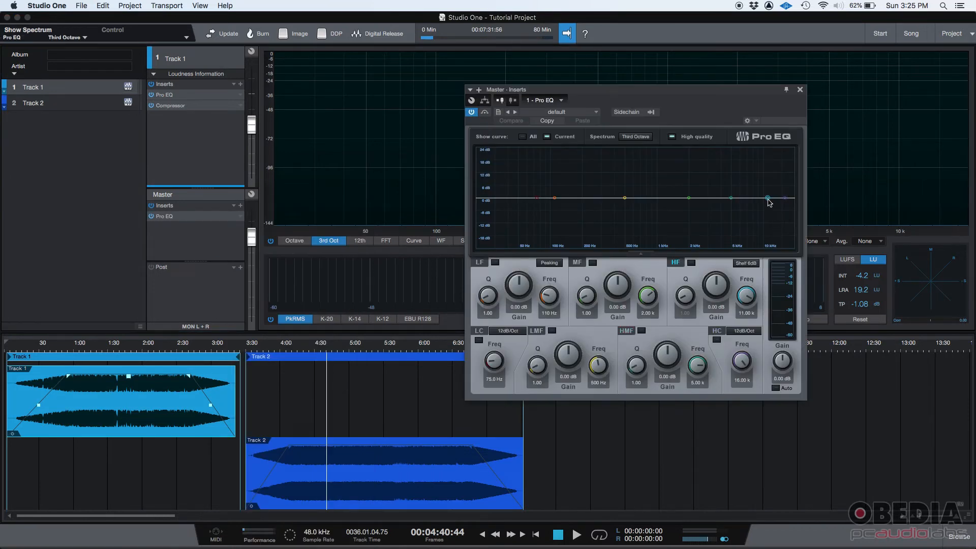
key("space")
left_click_drag(556, 198, 556, 185)
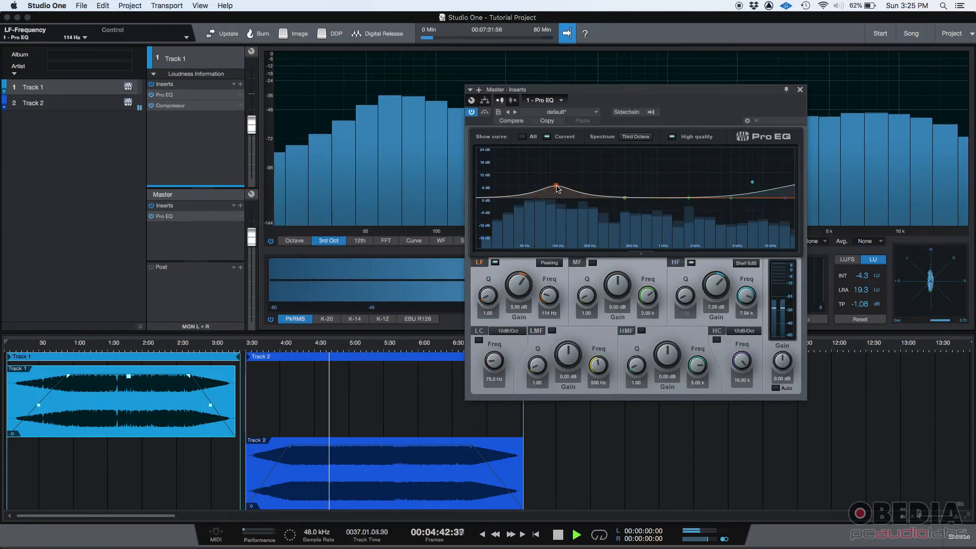
key("space")
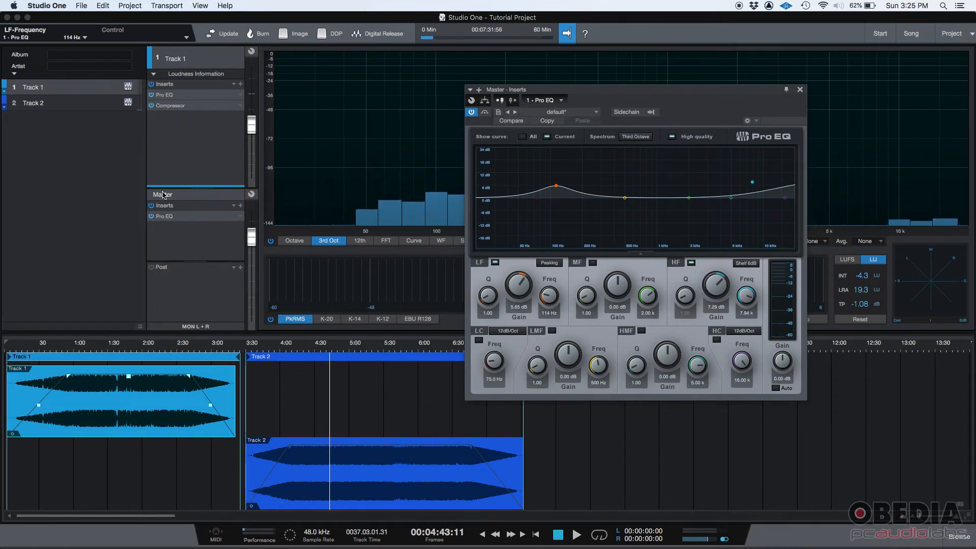
- Raise the Master Pro EQ's HF band to 8.71 dB at 7.77 kHz
left_click(752, 182)
left_click_drag(753, 184, 753, 181)
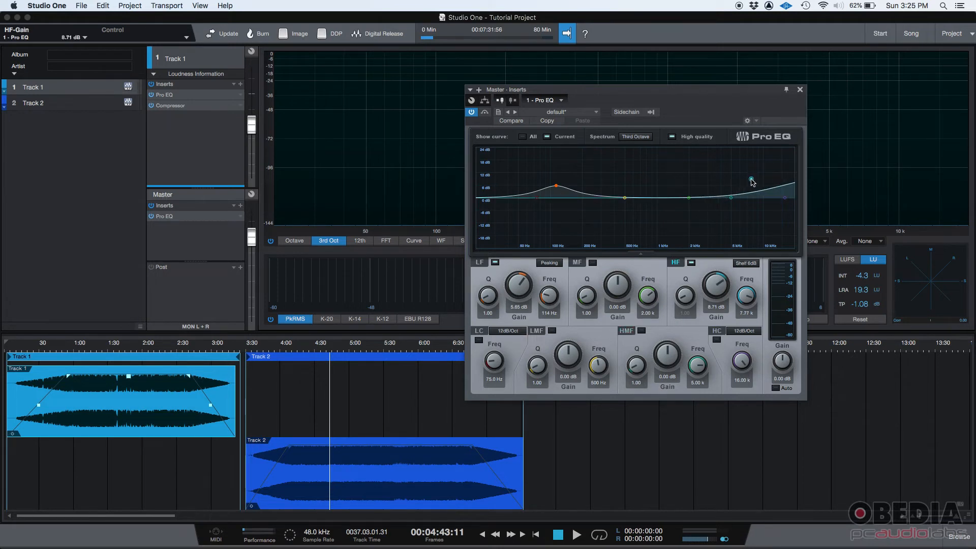
left_click(555, 187)
- Play Track 1 from about 1:30 to hear it through the Master Pro EQ
left_click(108, 350)
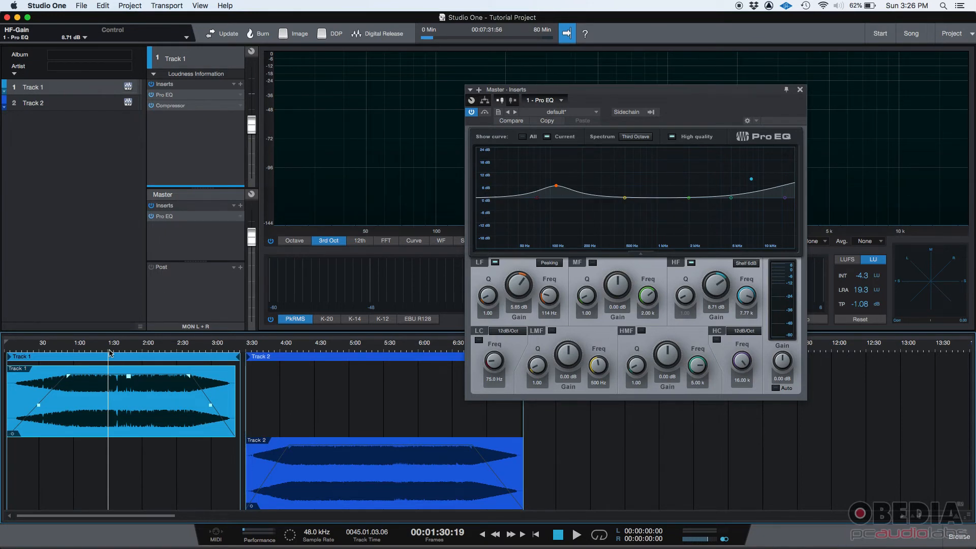
key("space")
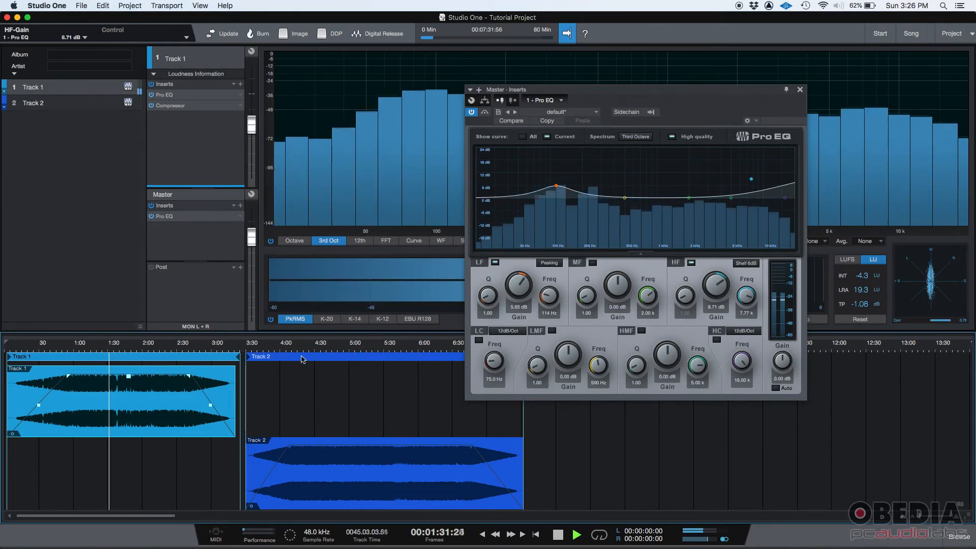
- With playback stopped, lower the Master section's volume fader to -0.3 dB and close the Pro EQ window
key("space")
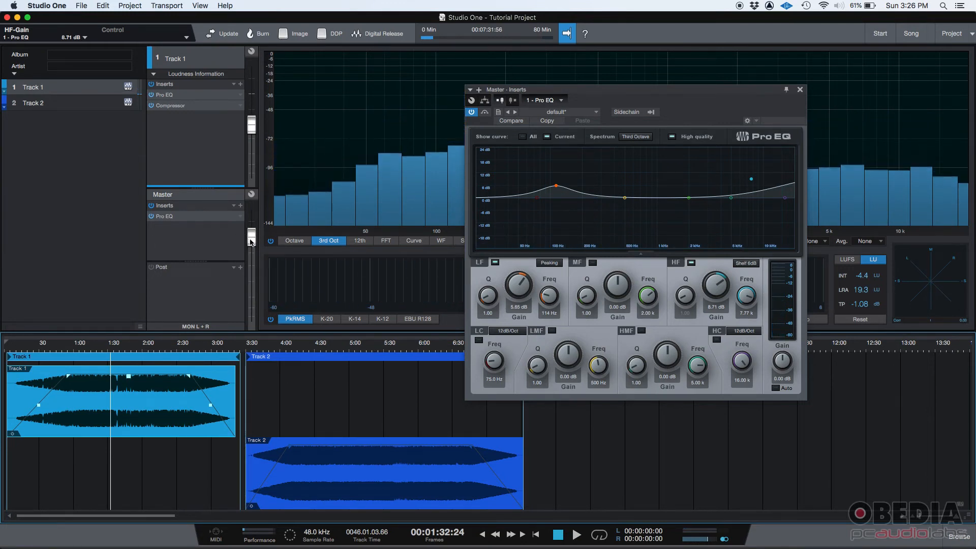
mouse_move(250, 242)
mouse_move(251, 243)
left_mouse_down()
mouse_move(251, 235)
mouse_move(252, 244)
left_mouse_up()
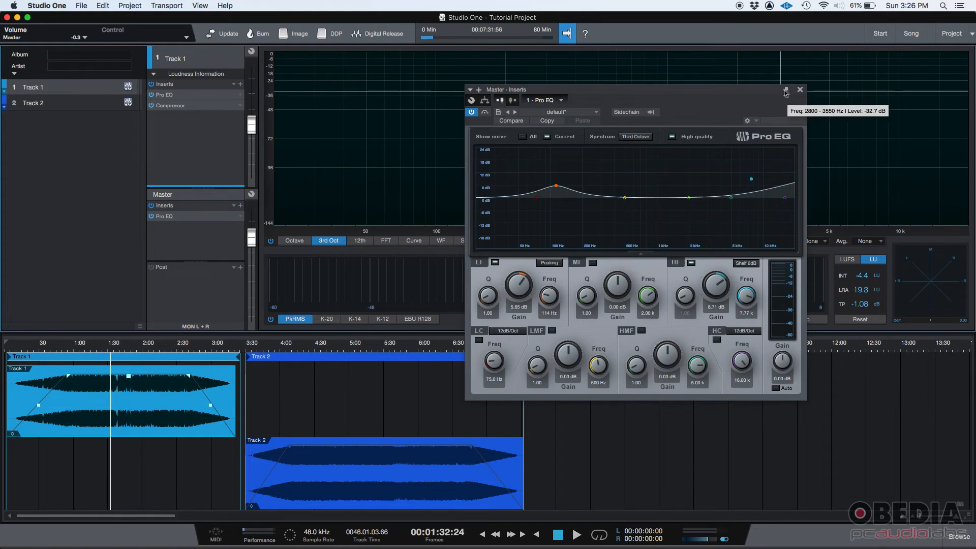
left_click(799, 91)
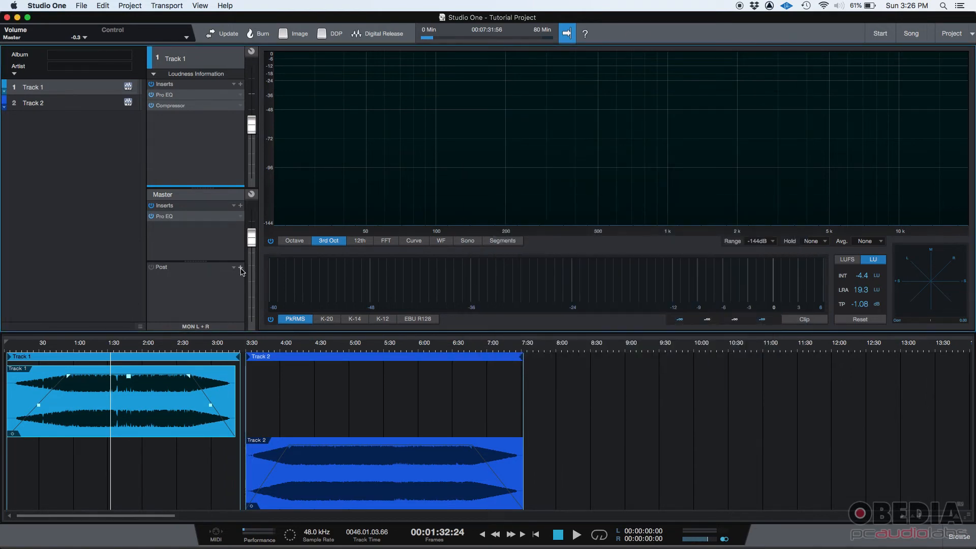
- Add the PreSonus Limiter to the Master section's Post effects with default settings and close its window
left_click(240, 268)
scroll(287, 400, "down", 5)
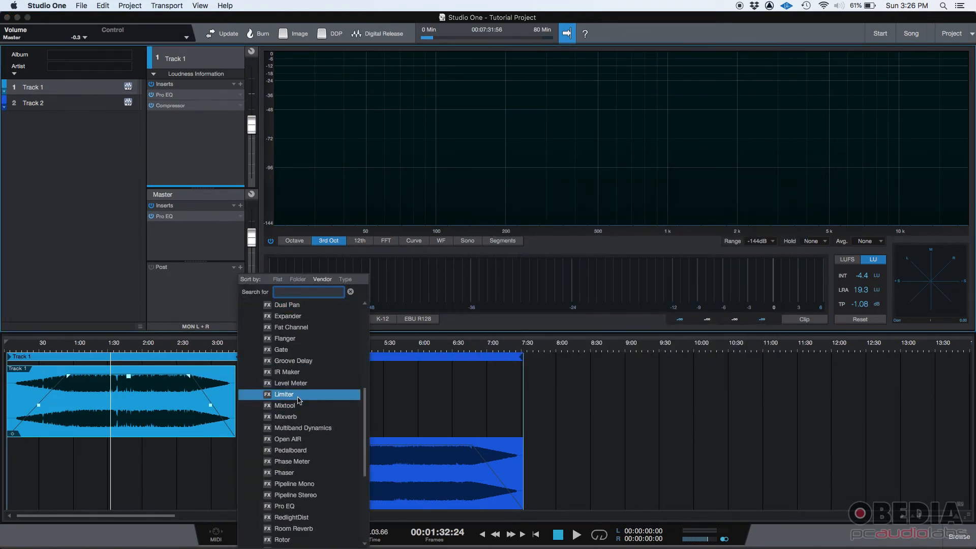
left_click(300, 392)
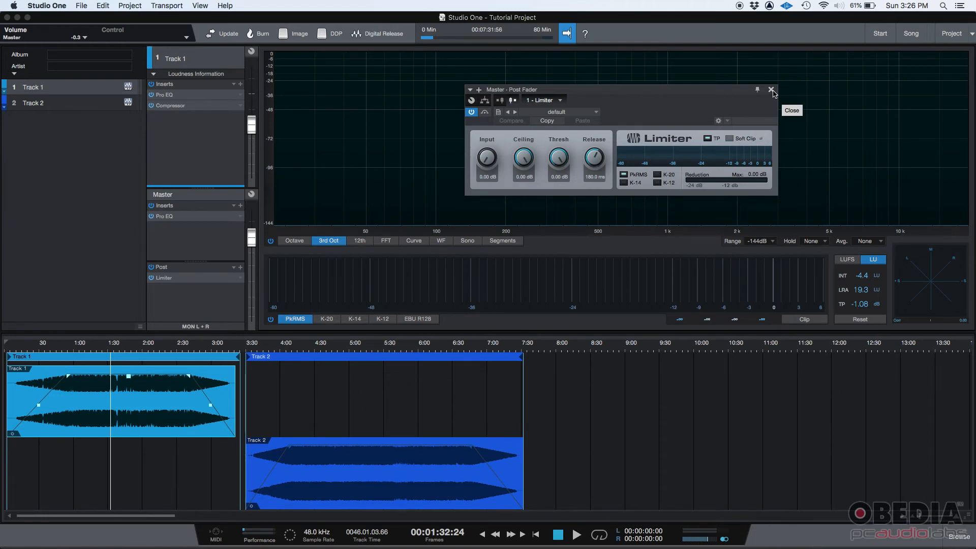
left_click(771, 89)
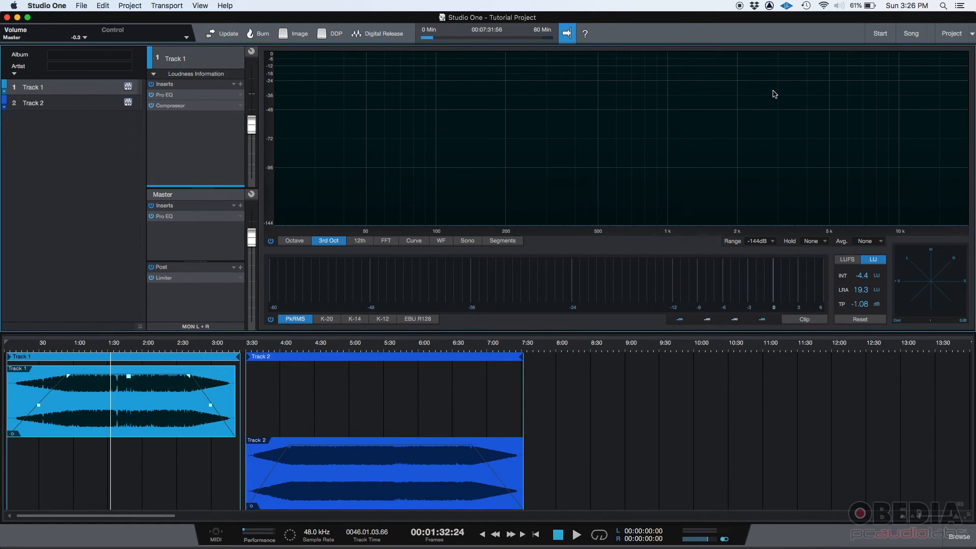
key("super+Tab")
key("super+Tab")
key("super+Tab")
key("super+Tab")
key("super+Tab")
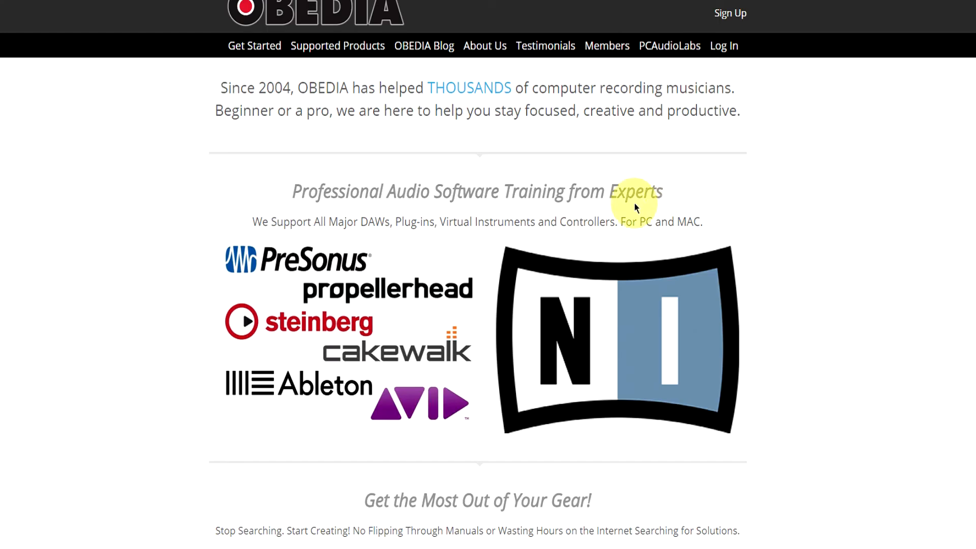
- Examine the session bundle and subscription rates on the OBEDIA website and follow the sign-up link
scroll(631, 203, "down", 15)
scroll(583, 239, "down", 15)
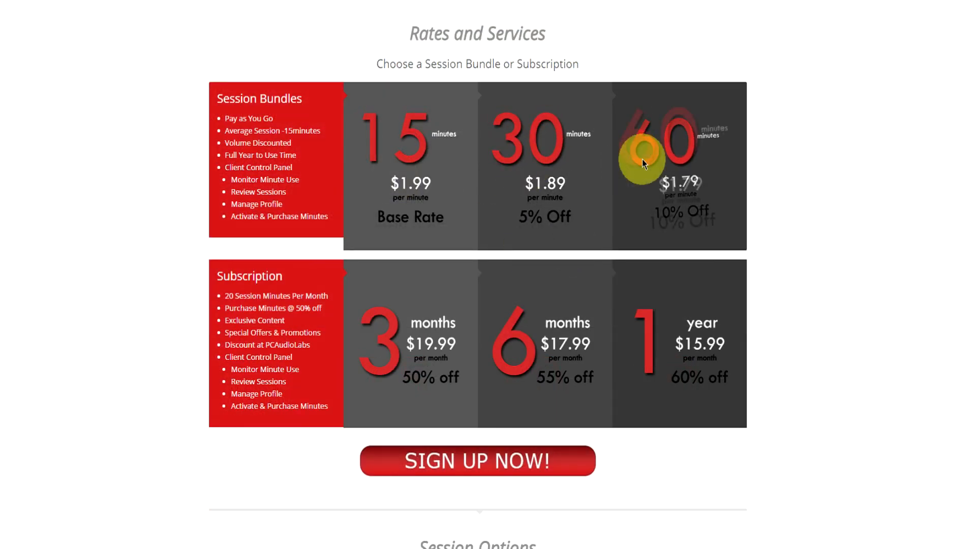
scroll(585, 351, "down", 3)
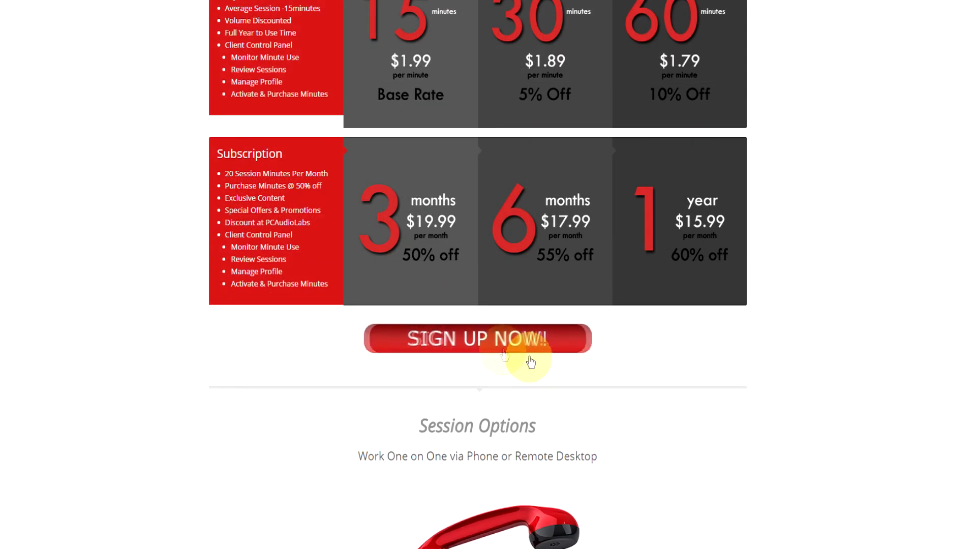
left_click(529, 350)
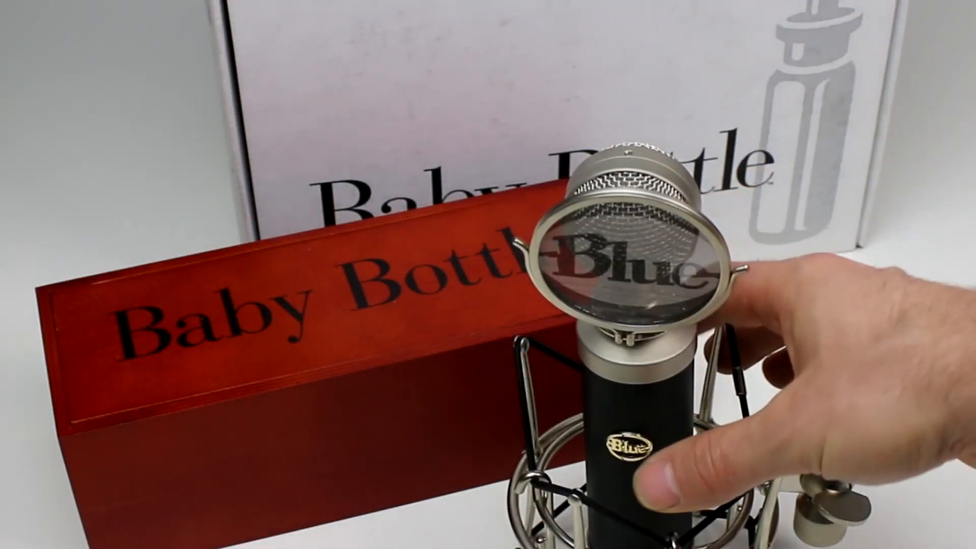